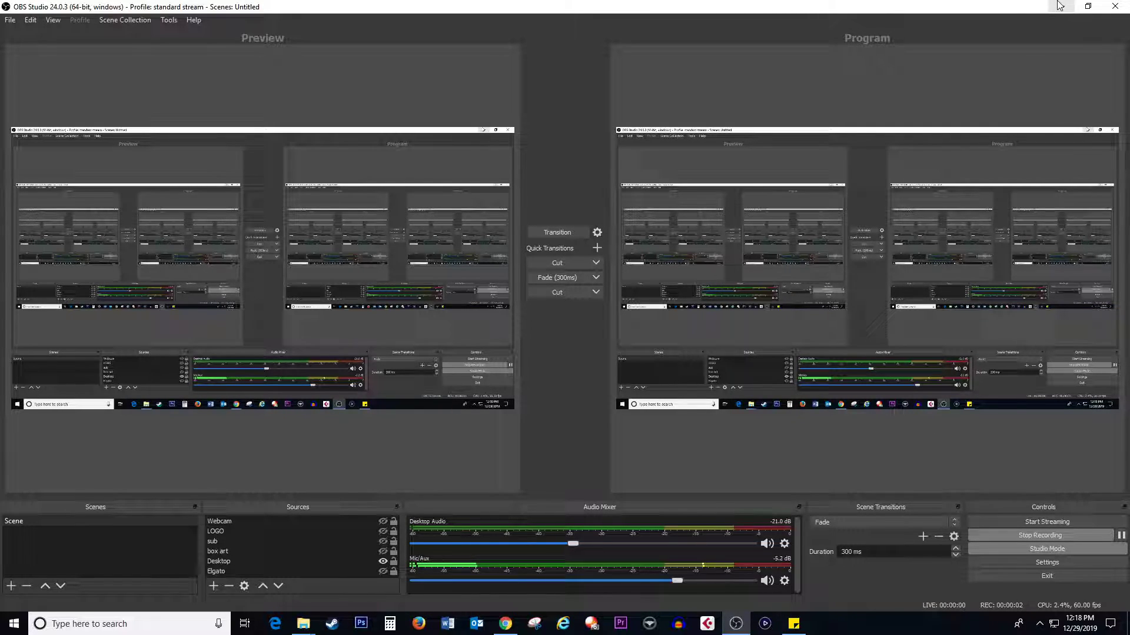
# - Minimize OBS Studio, the Chrome browser and the Mortal Kombat 11 folder window to show the desktop
pyautogui.click(1058, 6)
pyautogui.click(1061, 9)
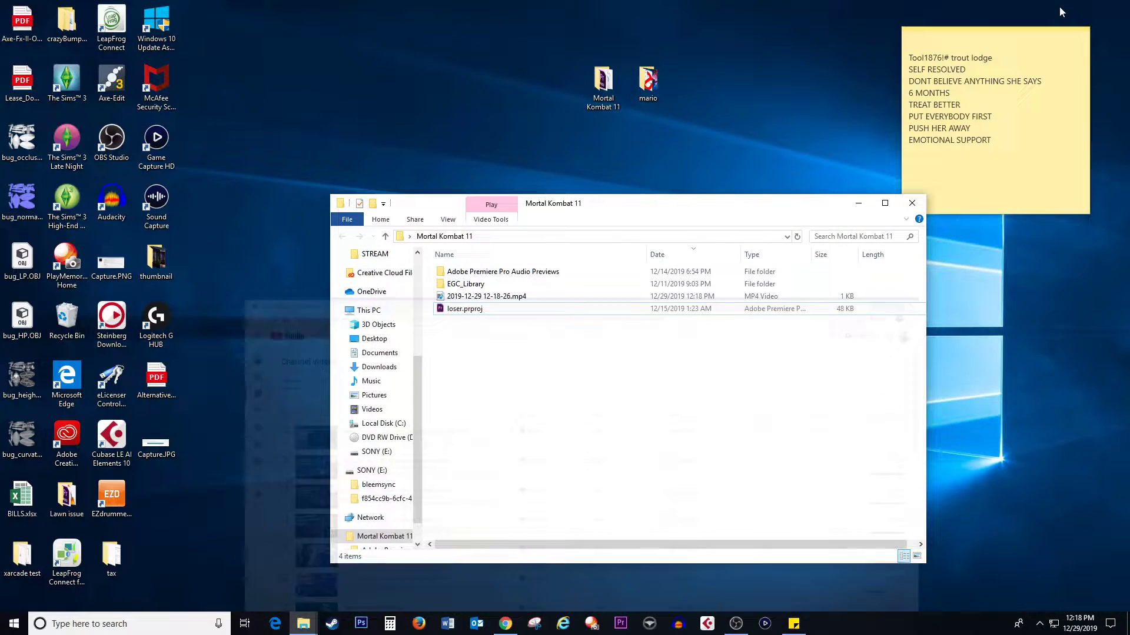
pyautogui.click(858, 203)
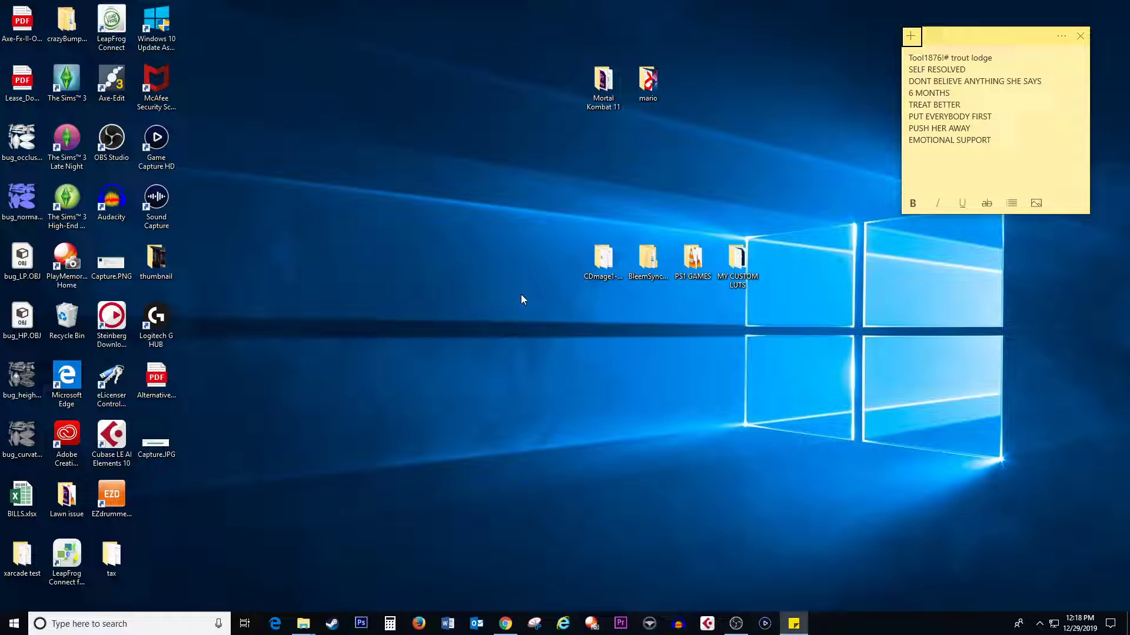
# - Click off the sticky note so the desktop has focus before launching Game Capture HD
pyautogui.click(756, 554)
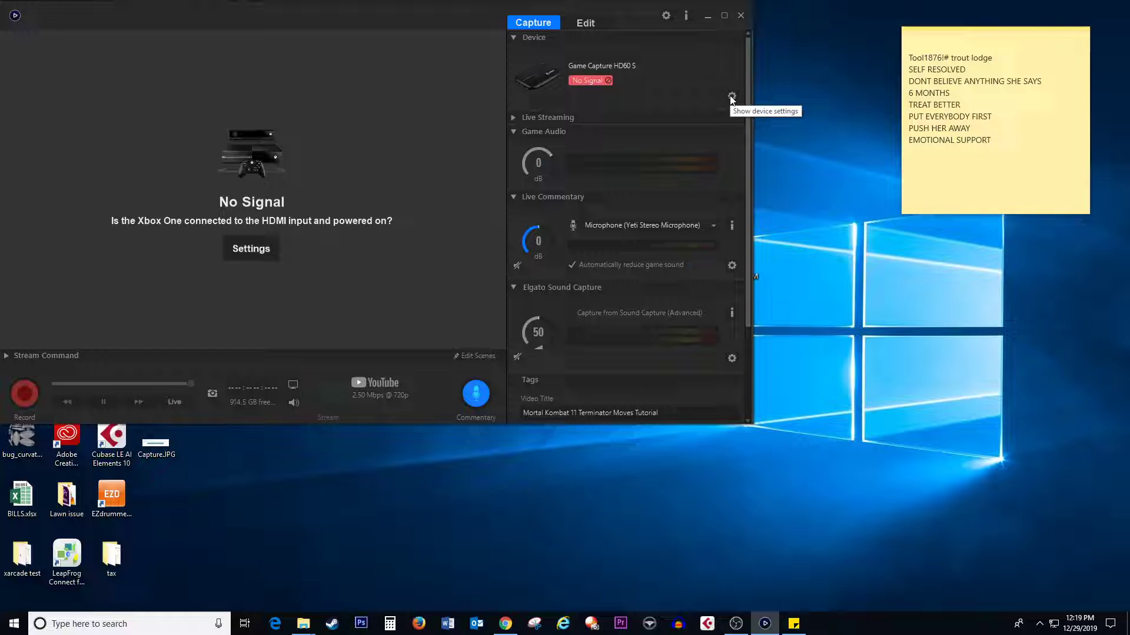
# - Open the HD60 S device settings, browse the Profile and Picture tabs, close and reopen them
pyautogui.click(730, 97)
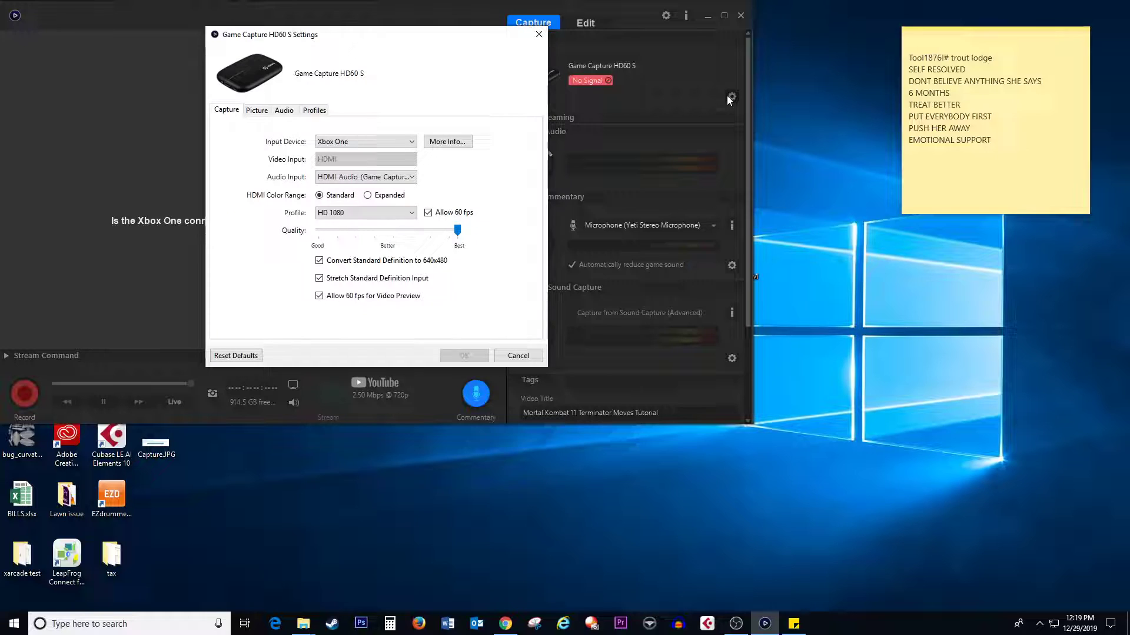
pyautogui.click(316, 110)
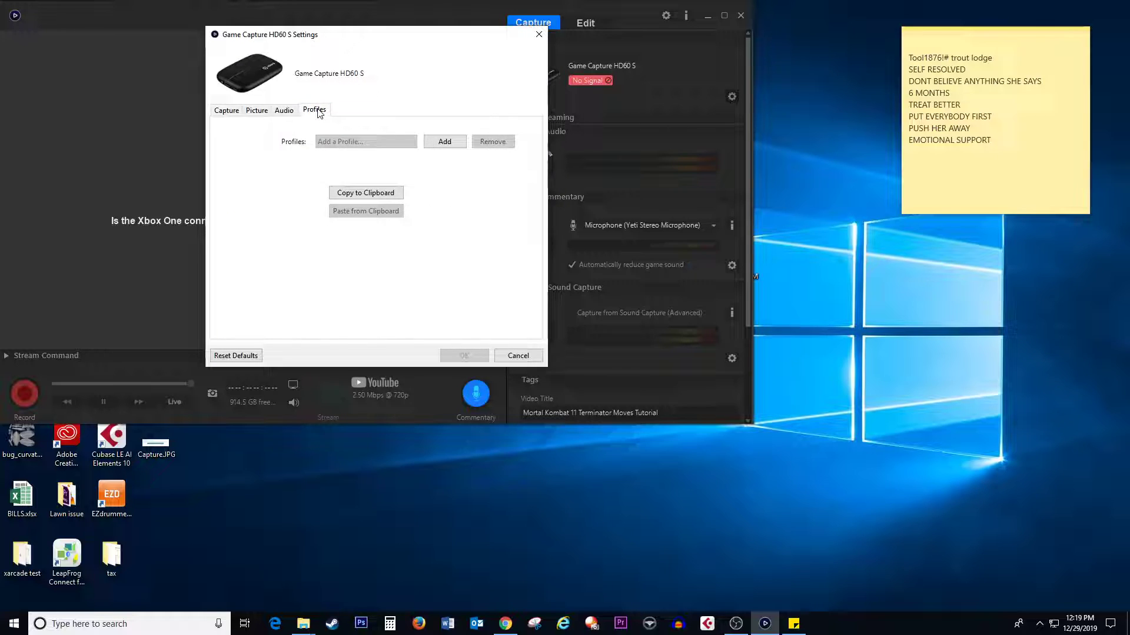
pyautogui.click(289, 112)
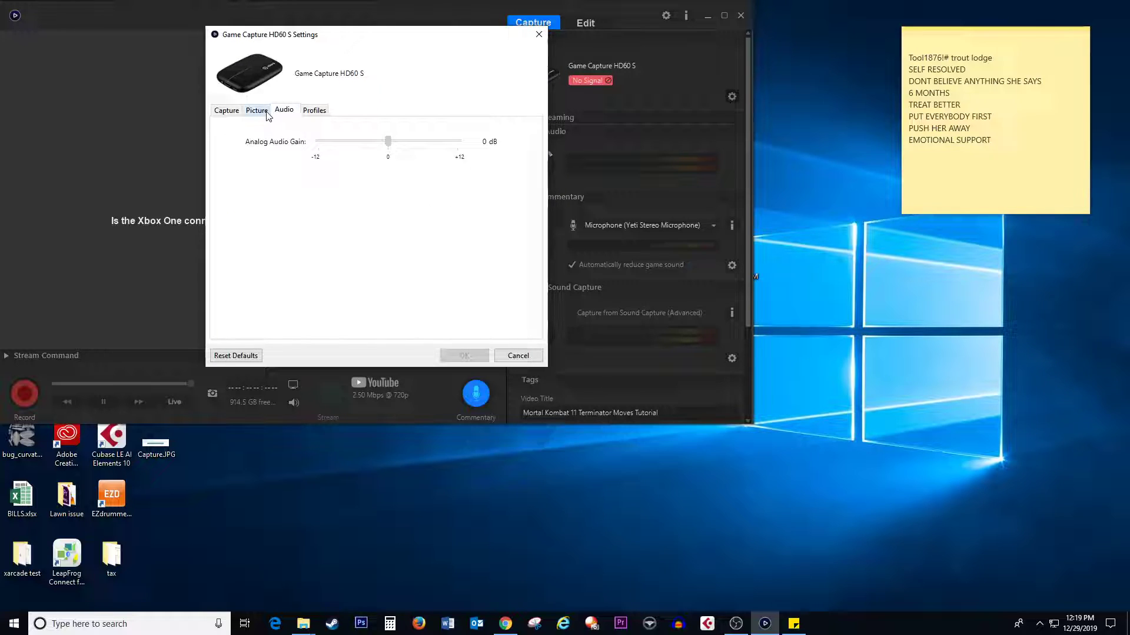
pyautogui.click(518, 356)
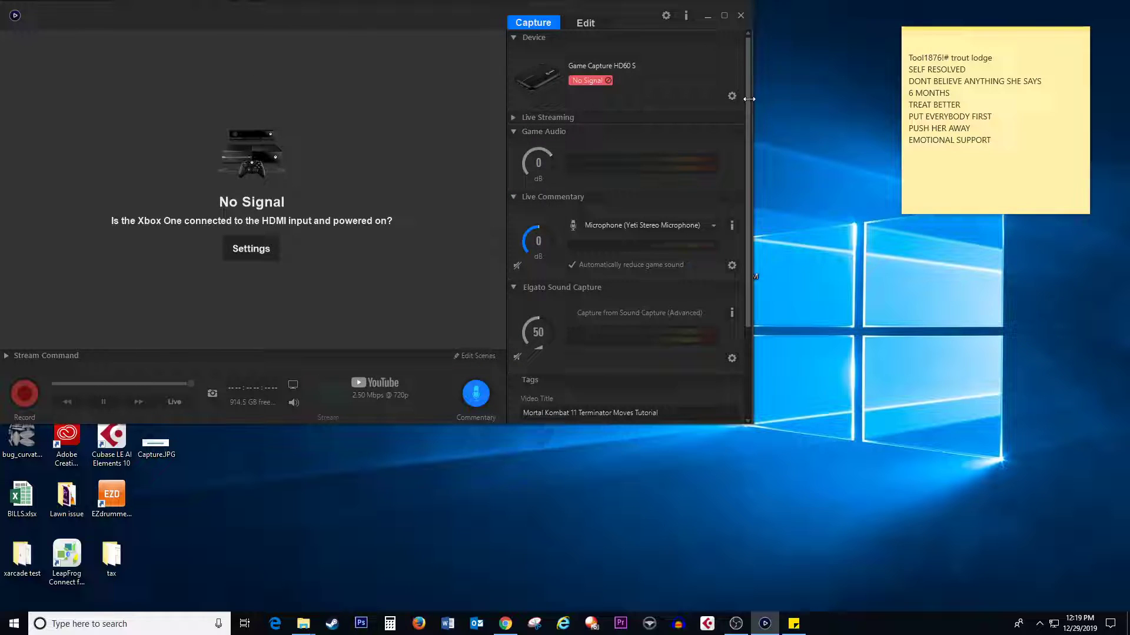
pyautogui.click(733, 96)
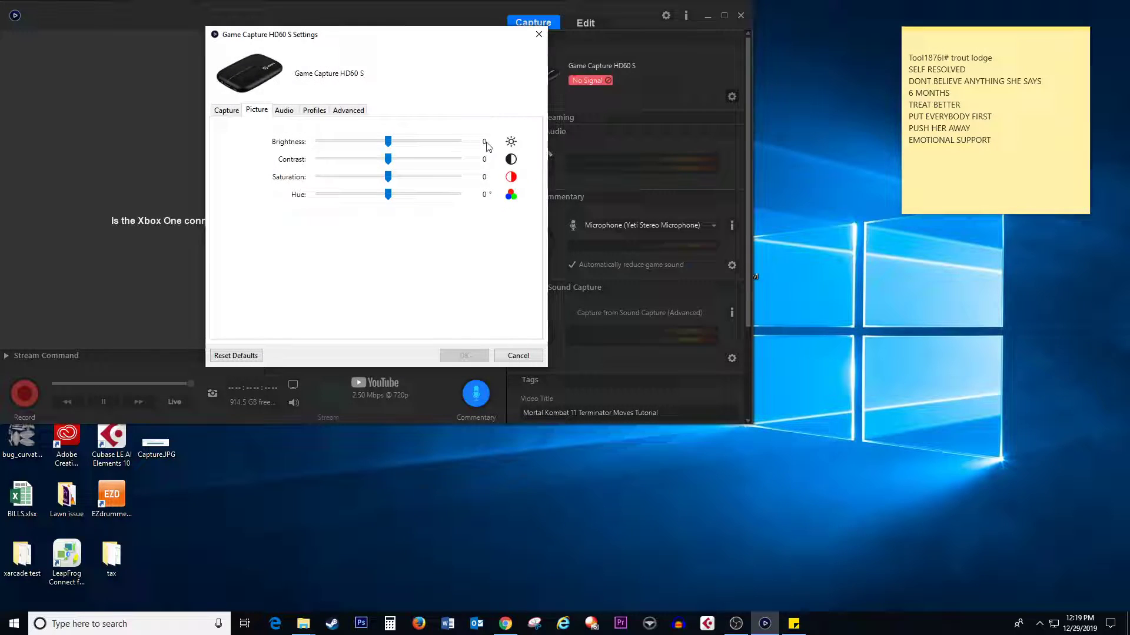
# - View the Advanced tab showing USB Transfer Mode Bulk and firmware 170317, then close the settings
pyautogui.click(348, 112)
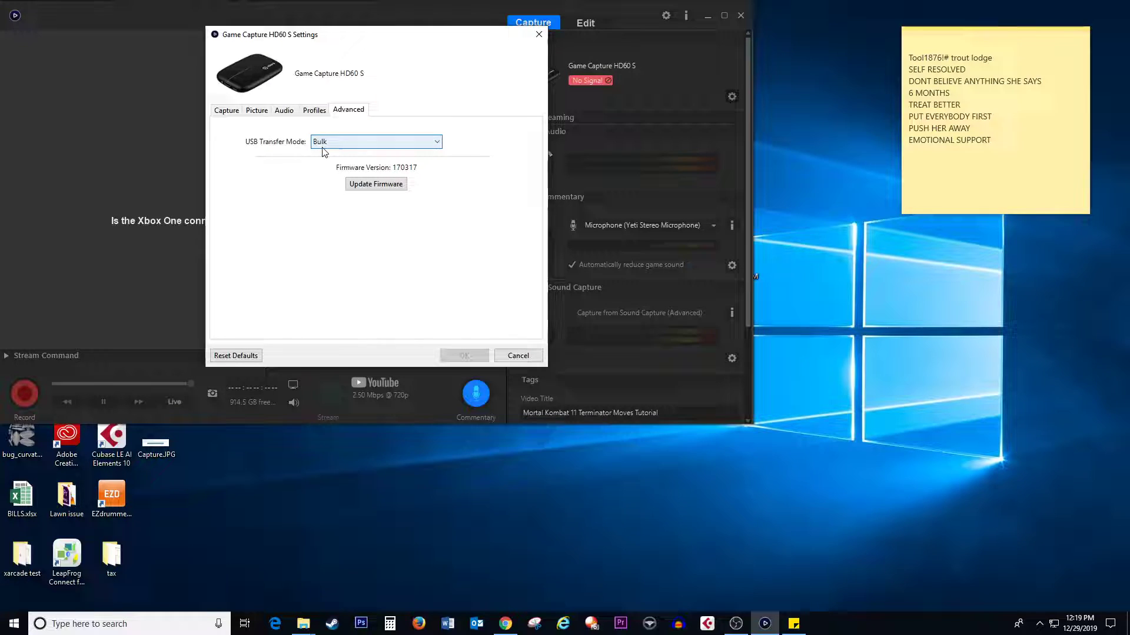
pyautogui.click(538, 35)
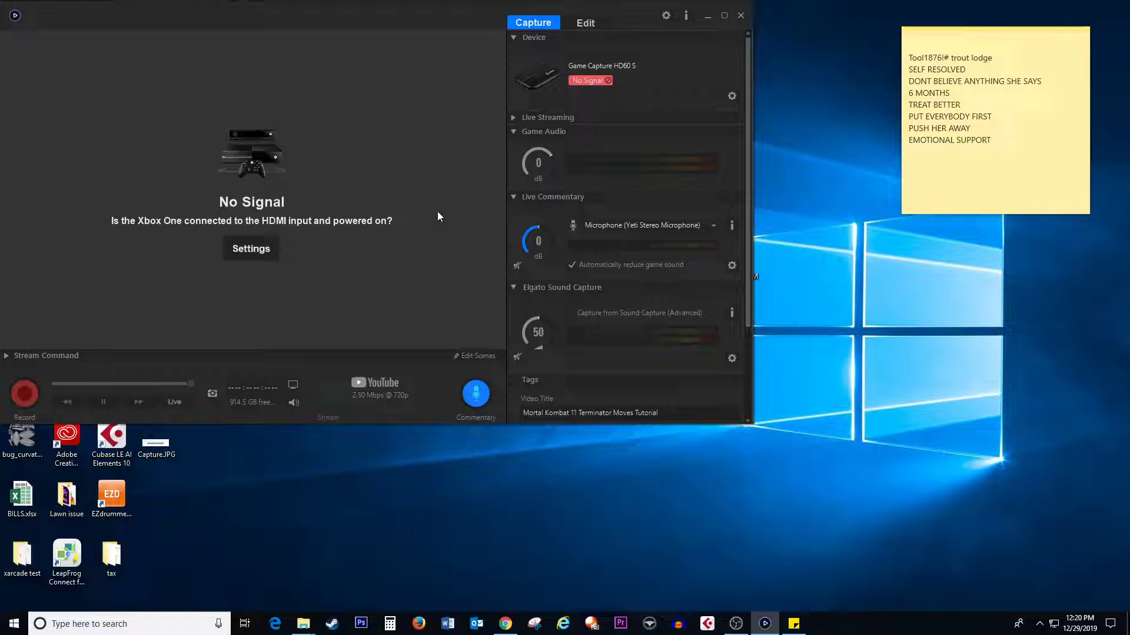
# - Maximize the Game Capture HD window so it fills the screen
pyautogui.click(725, 16)
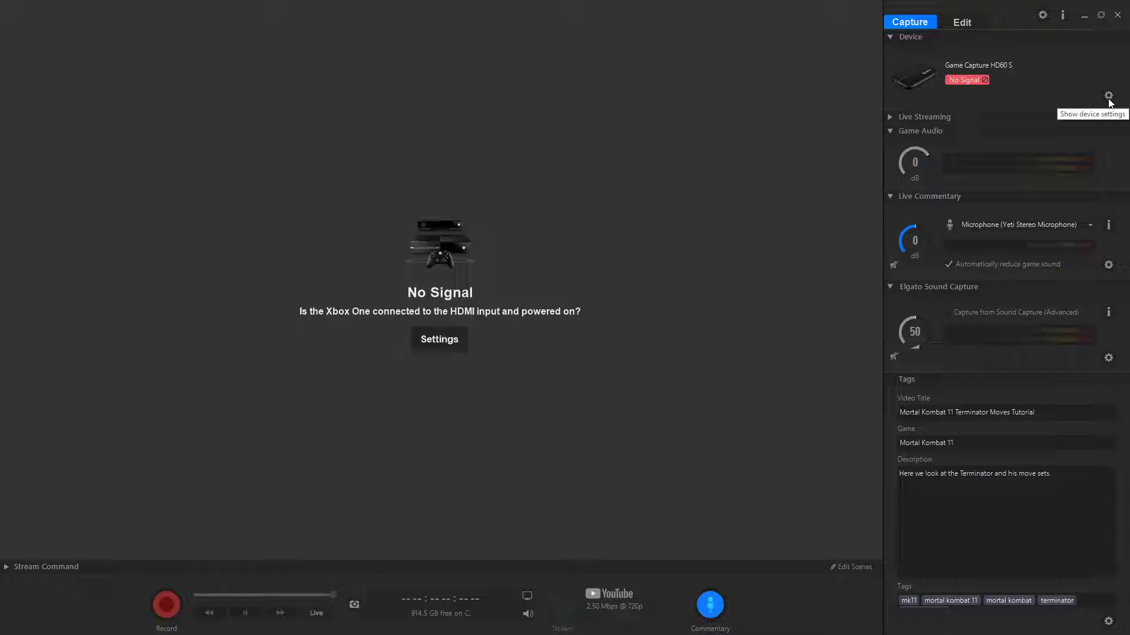
# - Use the top-bar gear to bring up the Game Capture HD Preferences window
pyautogui.click(1042, 15)
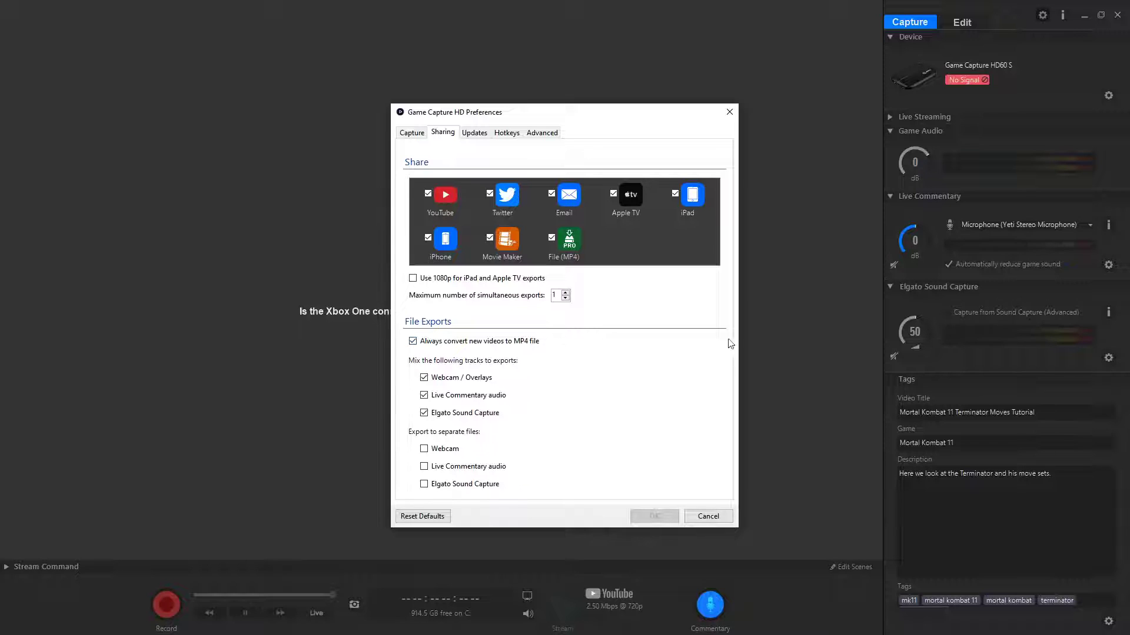
pyautogui.click(730, 112)
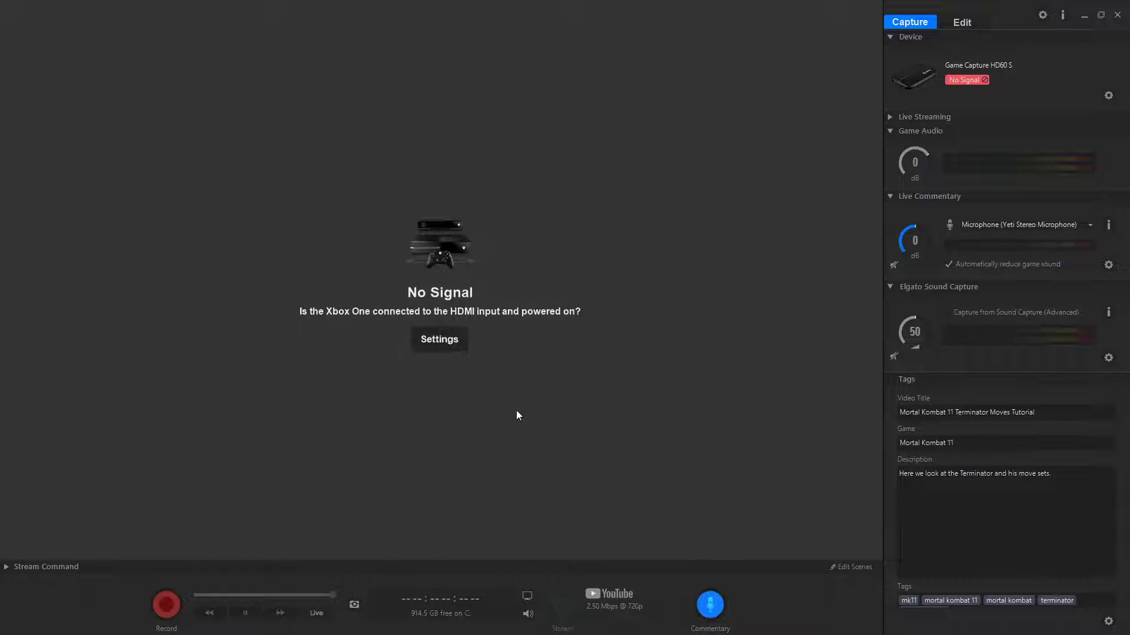